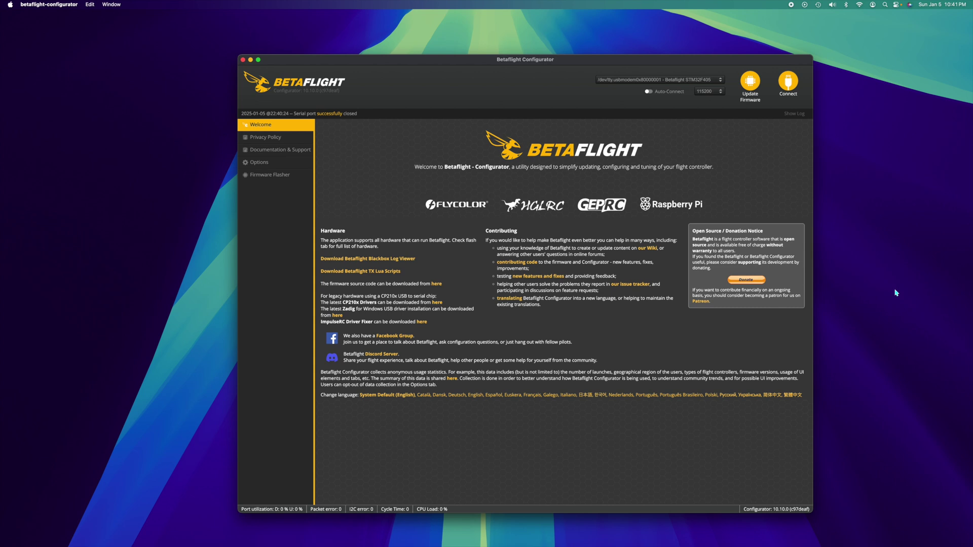
Step: Connect to the flight controller, enable the LED_STRIP feature in its configuration, and save and reboot
click(788, 82)
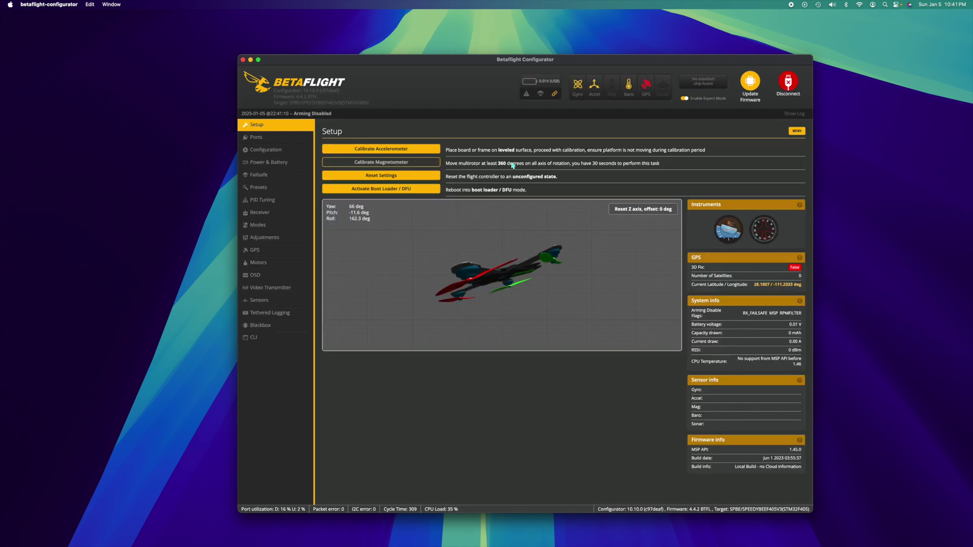
click(281, 158)
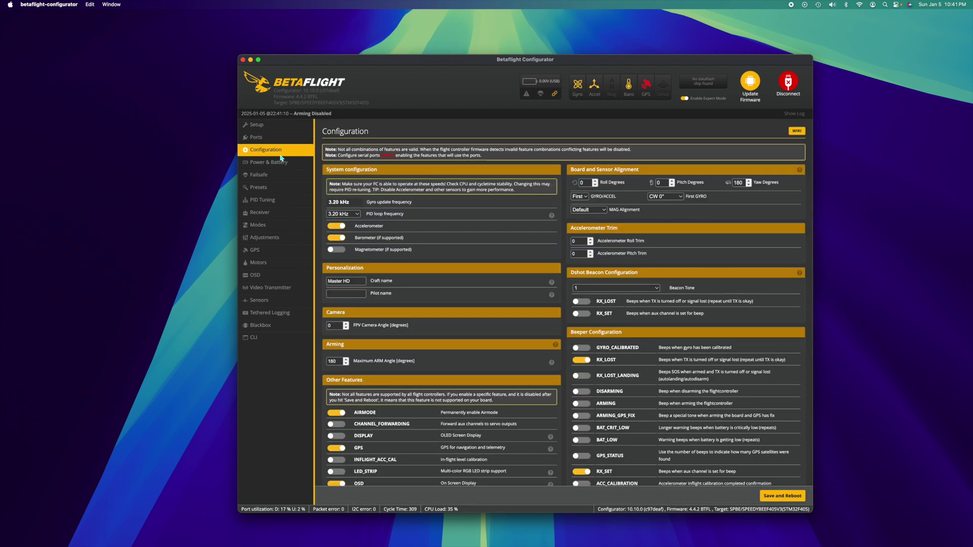
scroll(419, 298, down, 5)
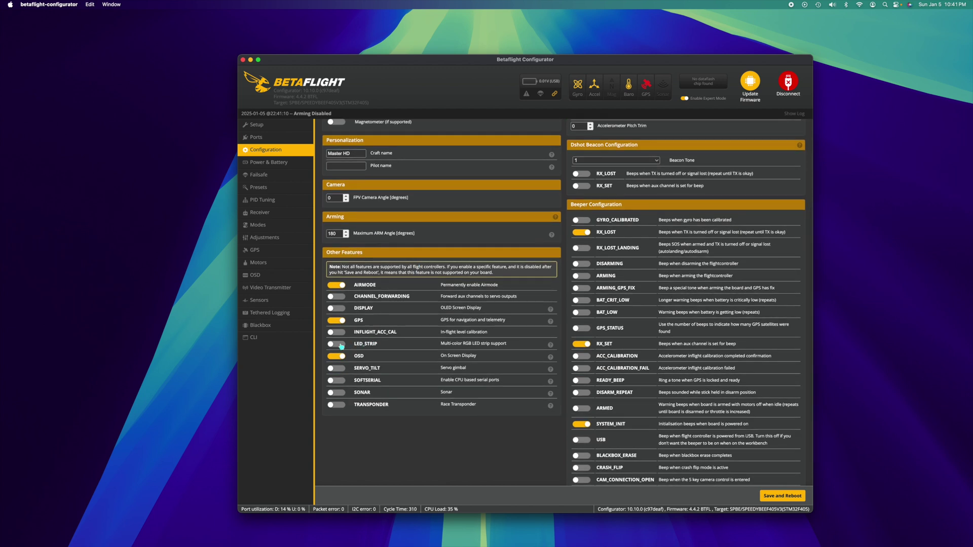
click(335, 345)
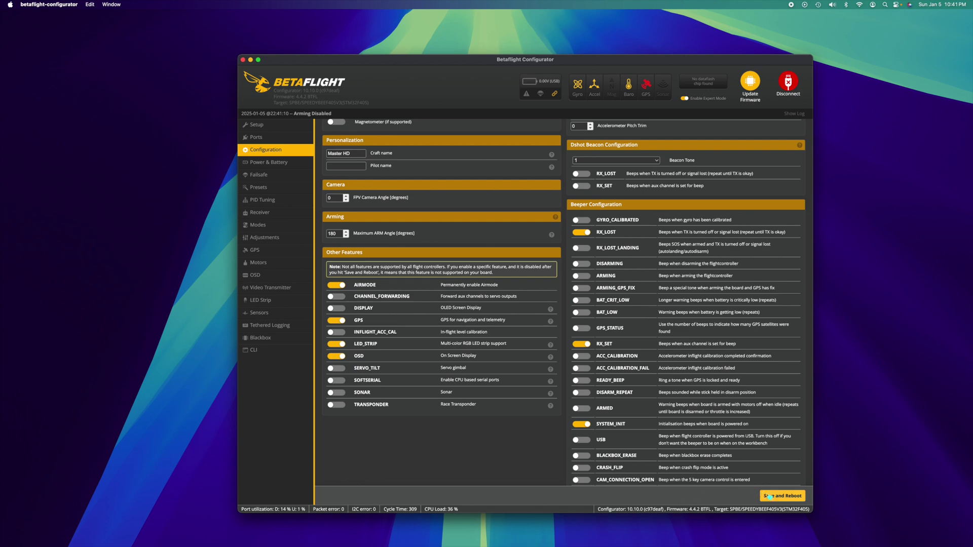
click(776, 498)
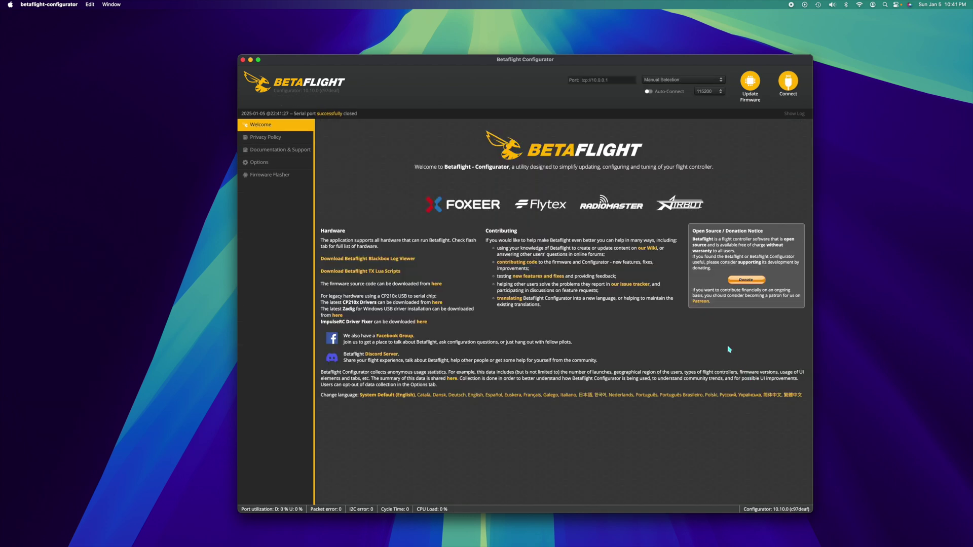
Step: Reconnect to the flight controller and assign wire order numbers 0 to 19 to the first 20 cells of the LED Strip grid
click(788, 81)
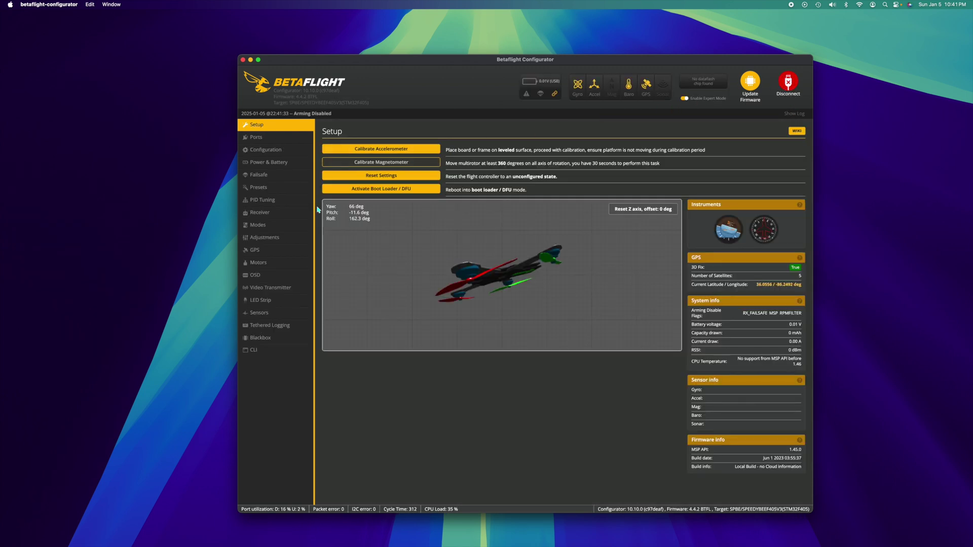
click(277, 301)
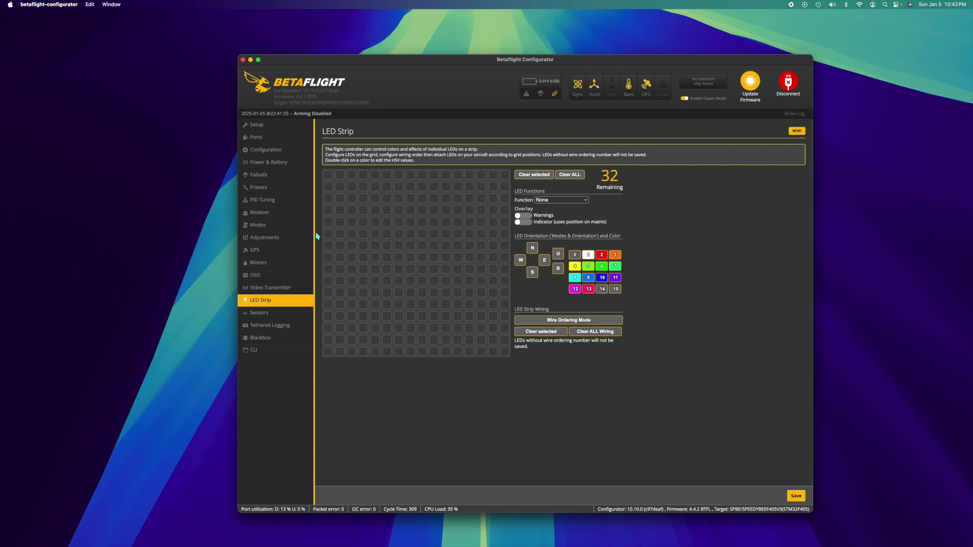
click(571, 322)
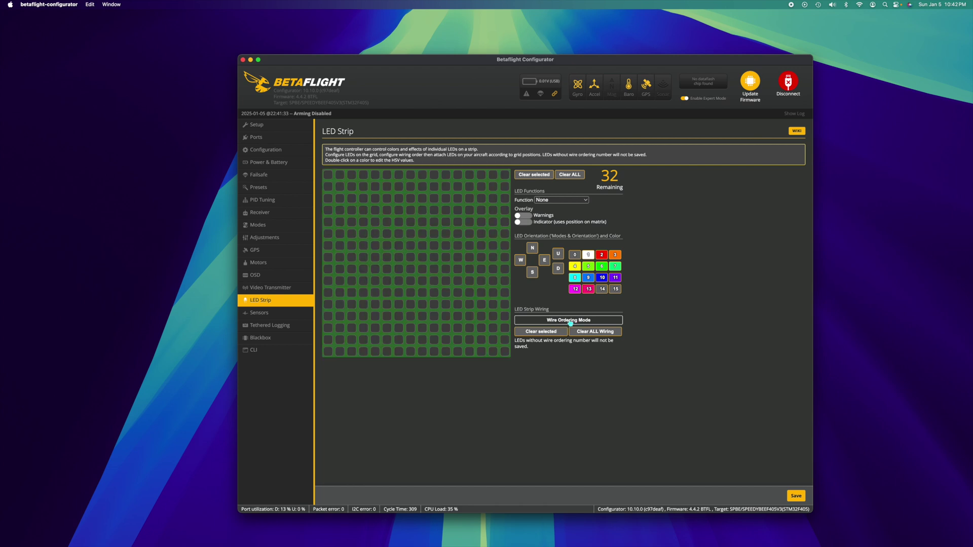
click(328, 178)
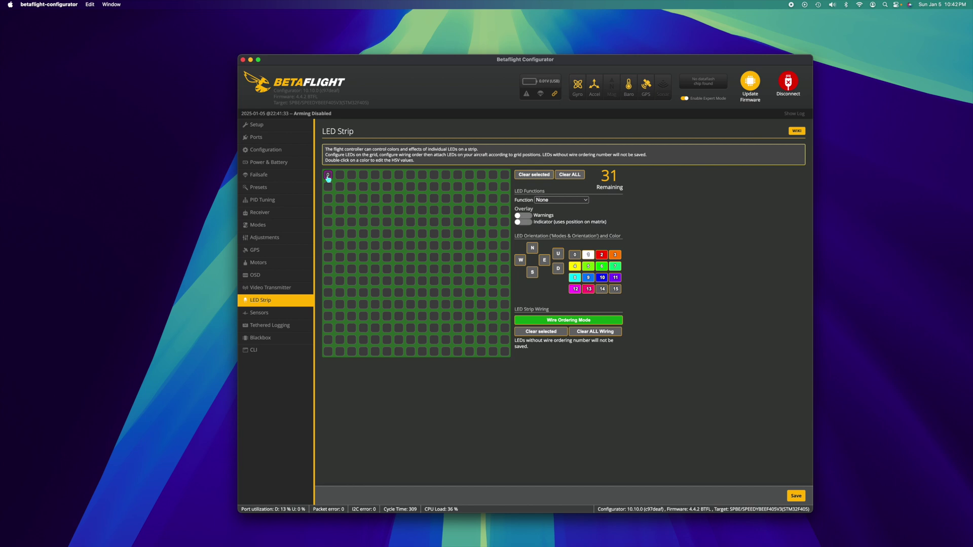
click(339, 177)
click(351, 176)
drag(392, 177, 506, 179)
drag(325, 188, 350, 188)
click(362, 188)
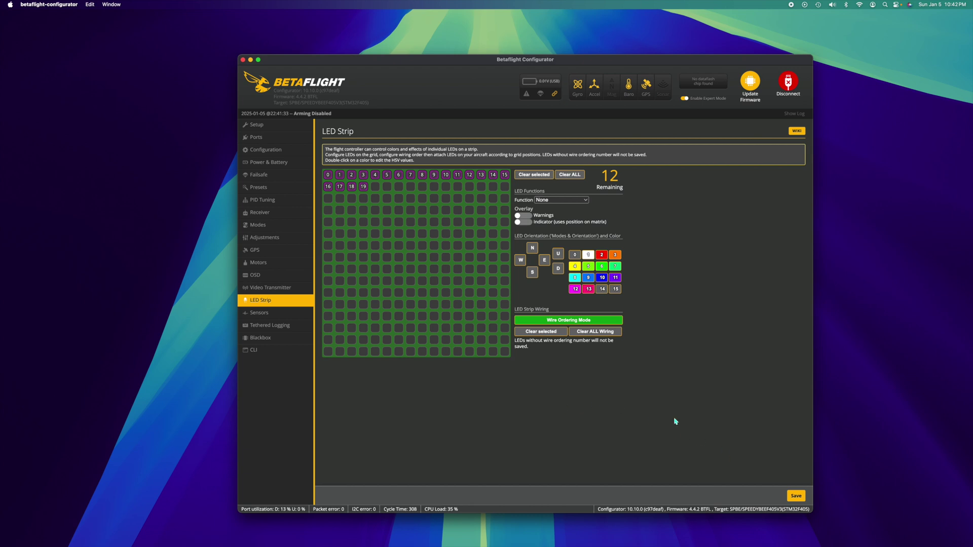
click(603, 321)
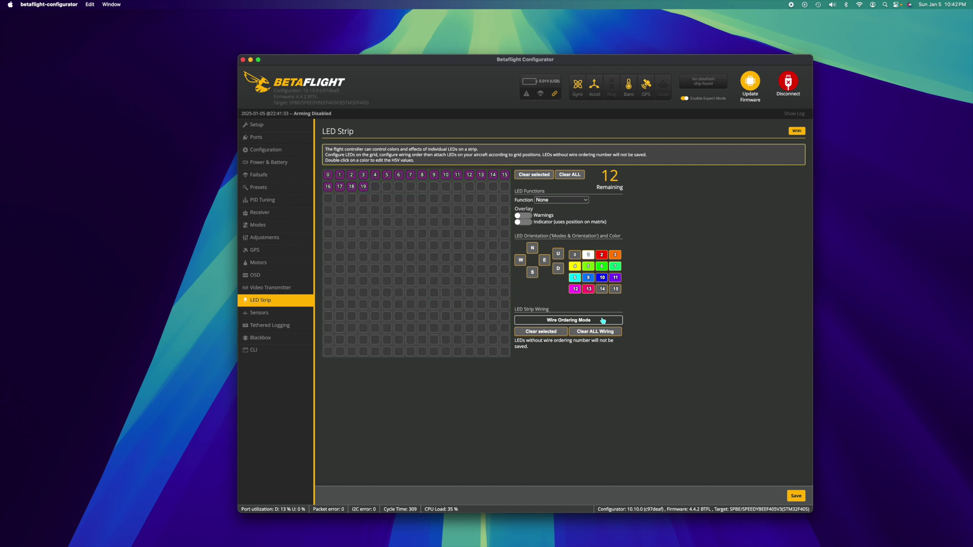
Step: Give LEDs 0 to 19 the Arm State function with the AUX 5 color modifier and Larson scanner enabled, and save
click(556, 201)
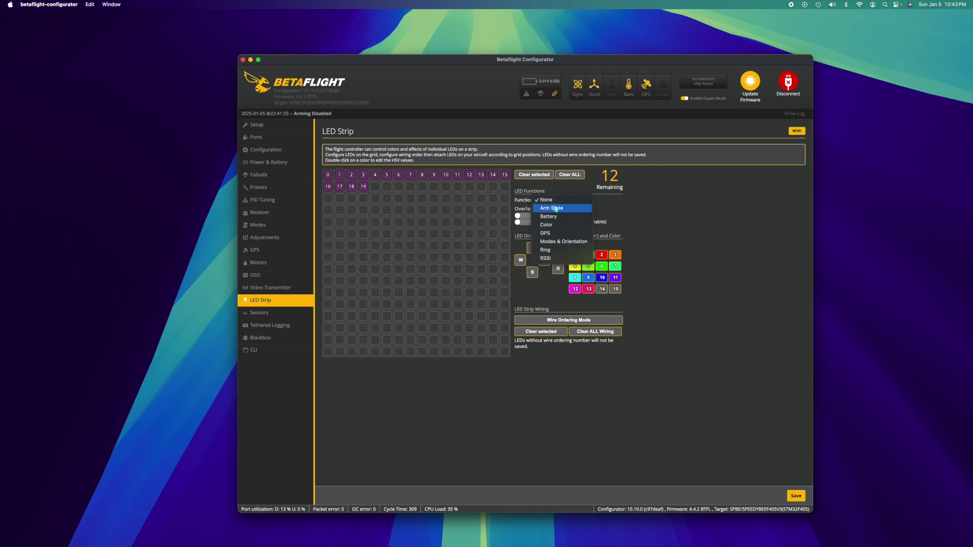
click(557, 208)
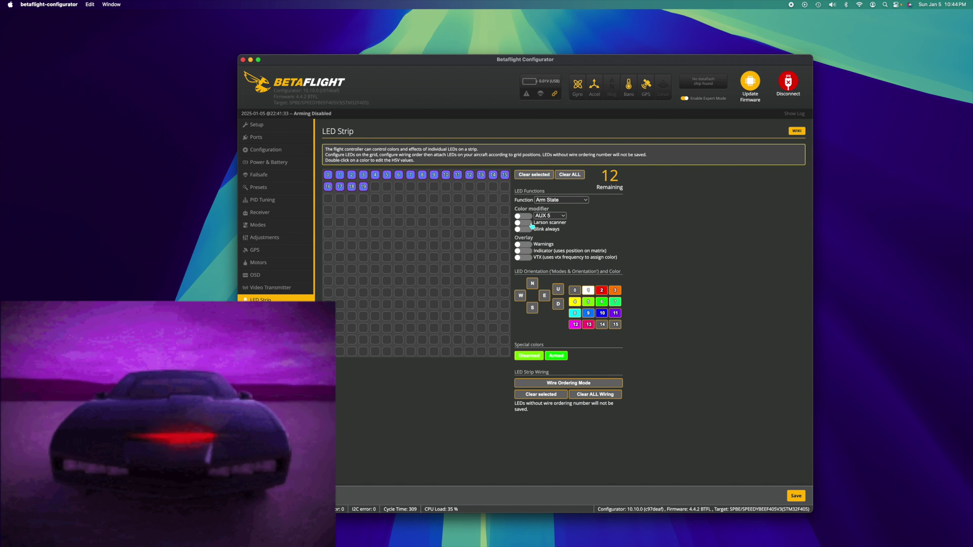
click(548, 221)
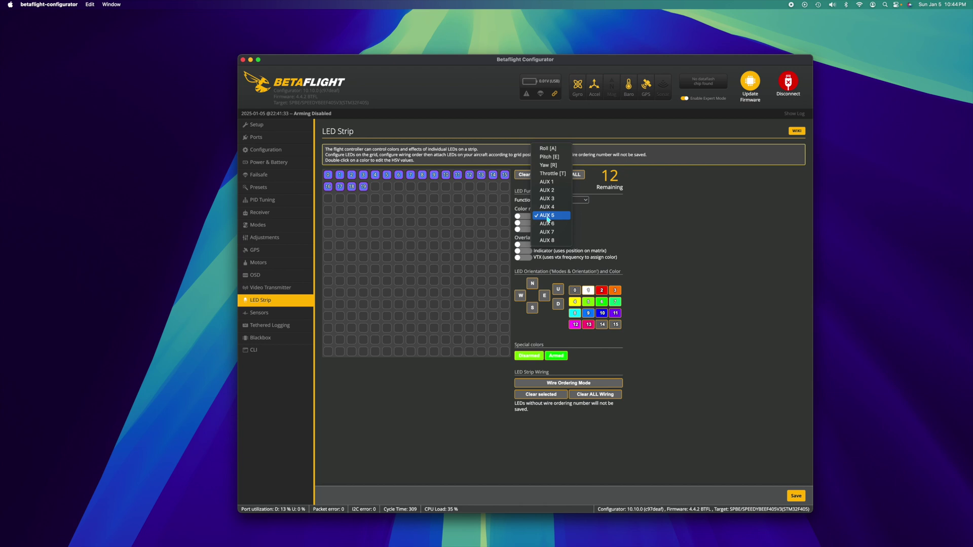
click(548, 216)
click(521, 217)
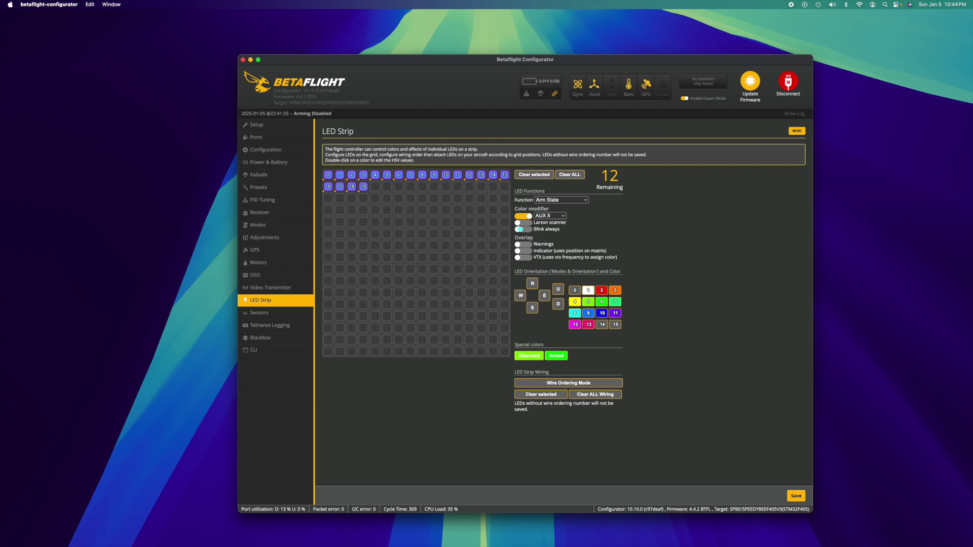
click(519, 223)
click(796, 495)
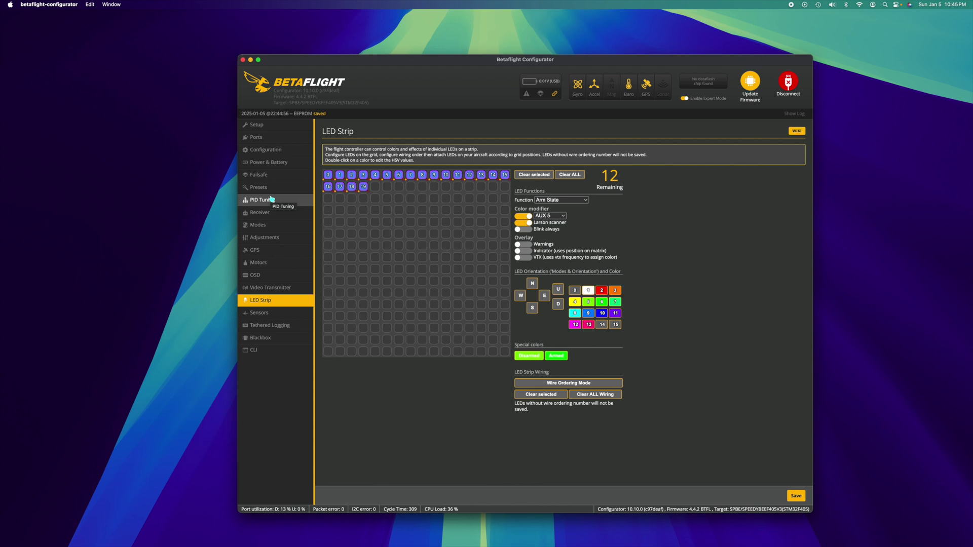
Step: Add a range to the LEDLOW mode on AUX 5 from 950 to 1025 and save the modes
click(261, 225)
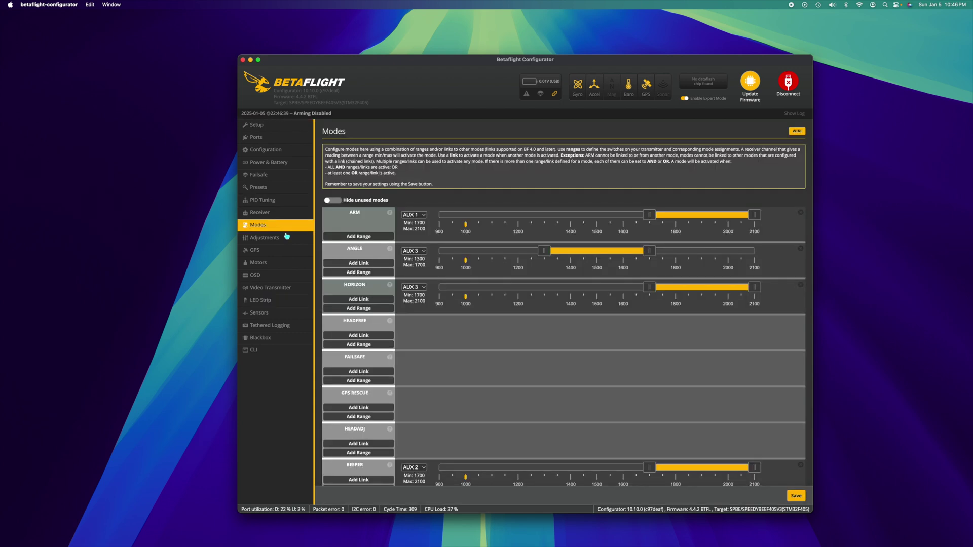
scroll(389, 417, down, 10)
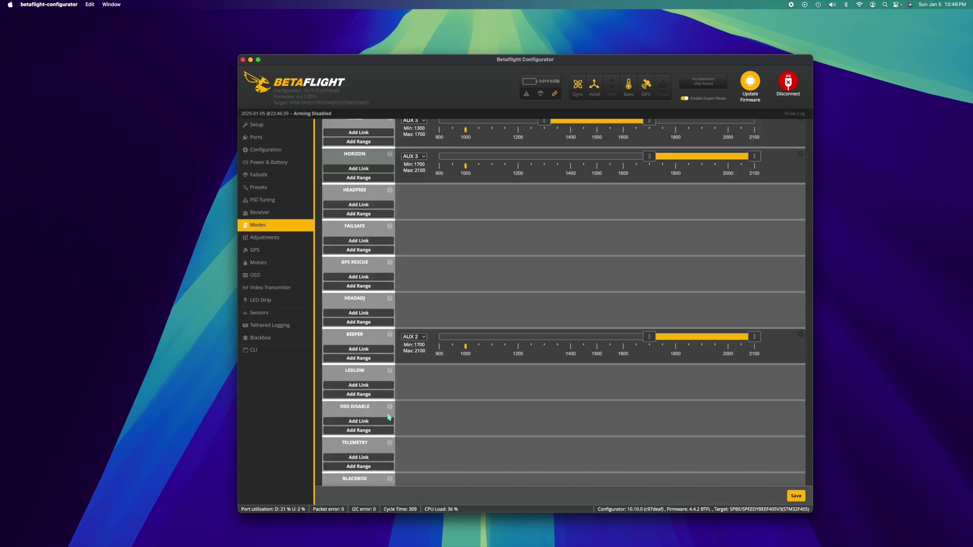
click(373, 396)
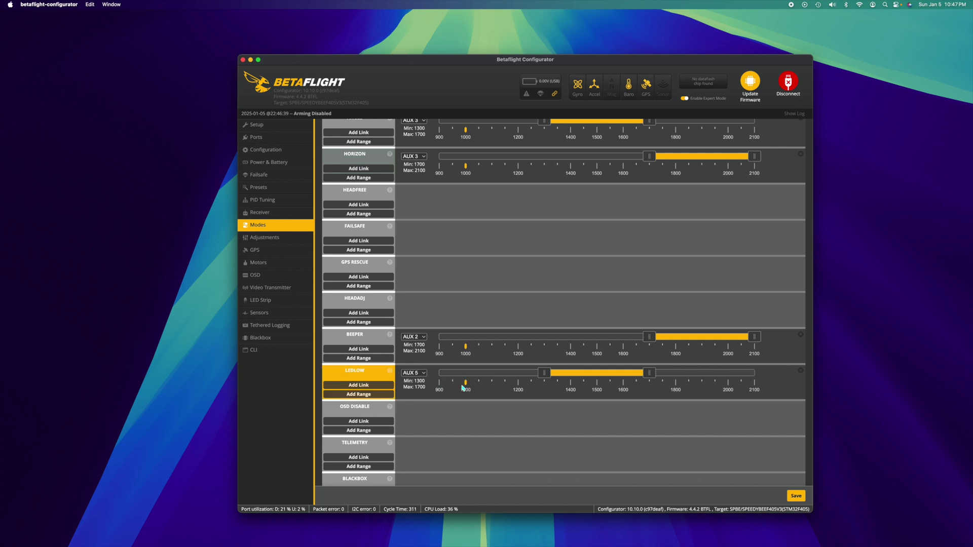
drag(543, 373, 470, 378)
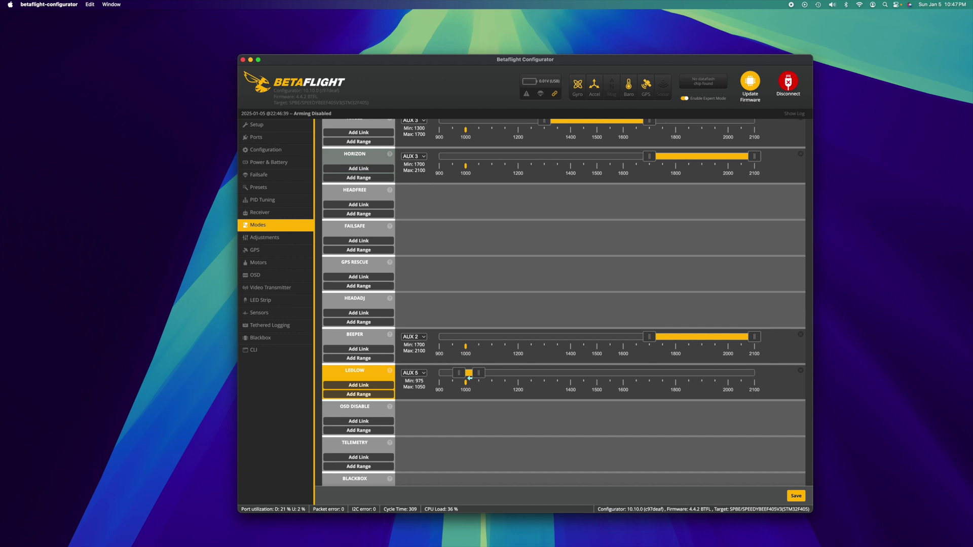
drag(465, 379, 458, 380)
click(799, 498)
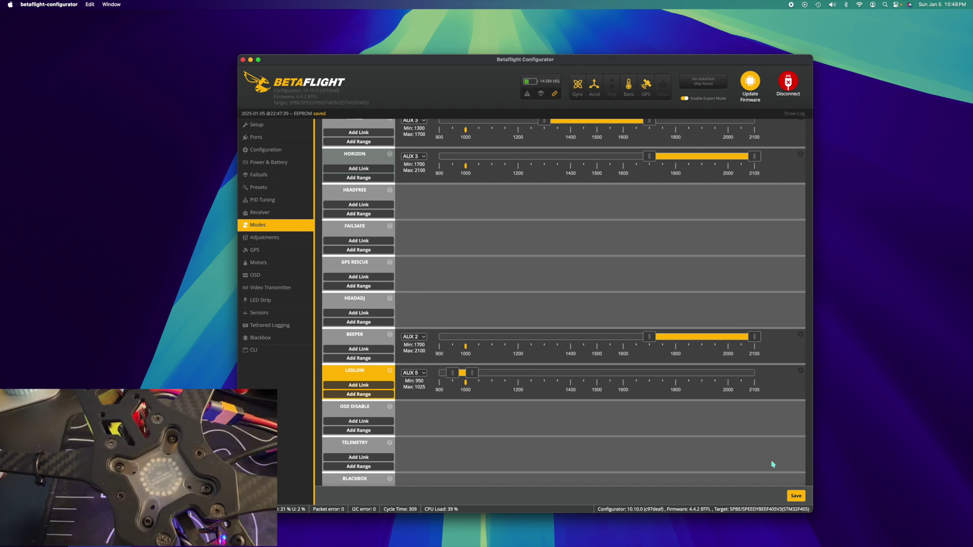
click(796, 494)
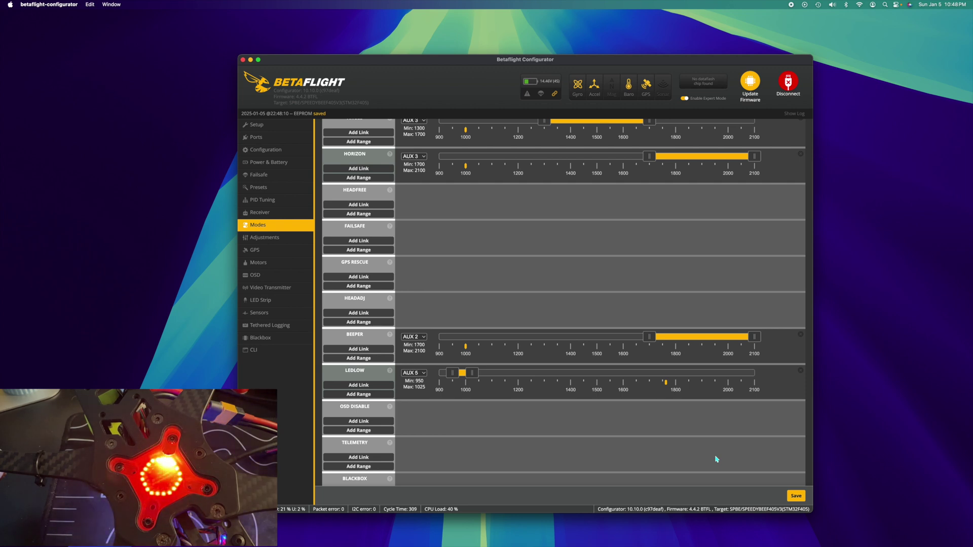
Step: Turn off the Larson scanner effect for LEDs 0 to 19 in the LED strip settings and save
click(279, 304)
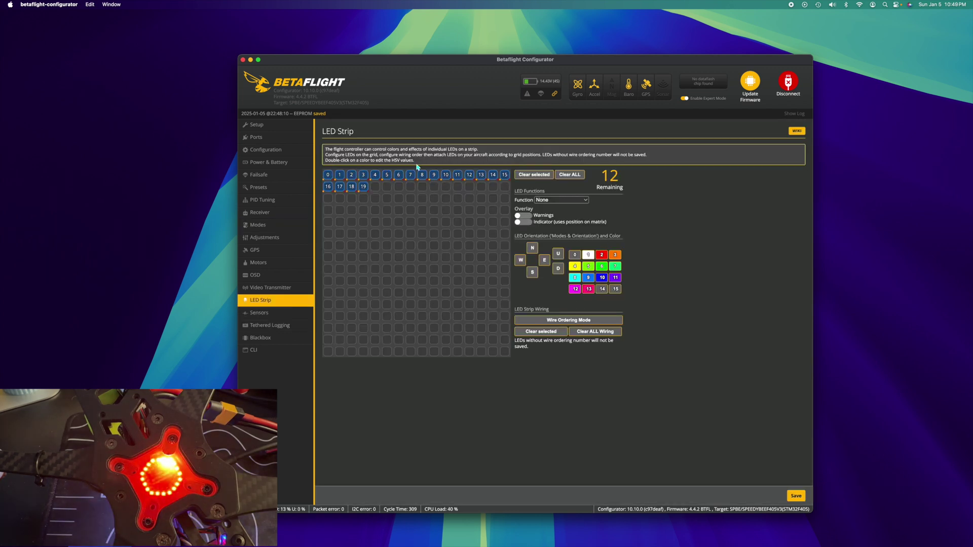
drag(329, 181, 505, 181)
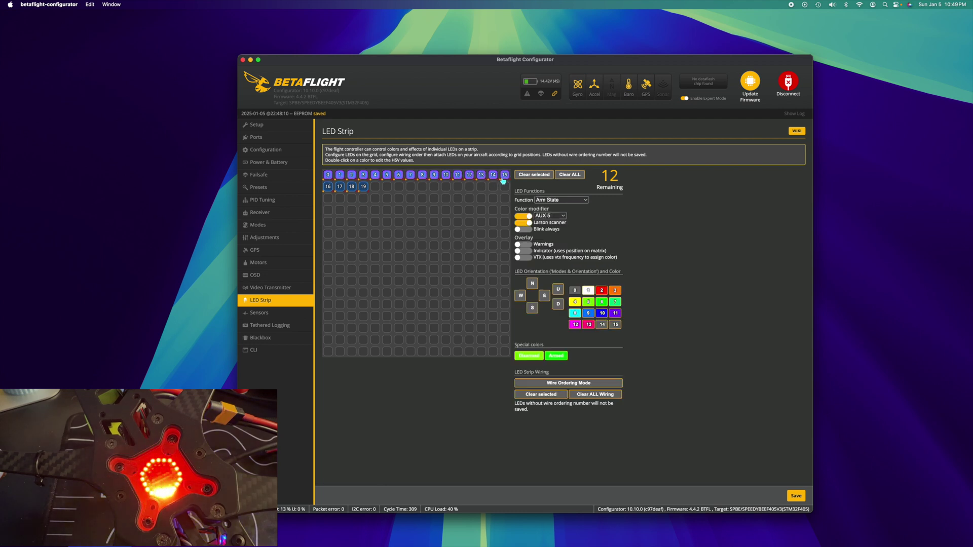
drag(328, 188, 364, 189)
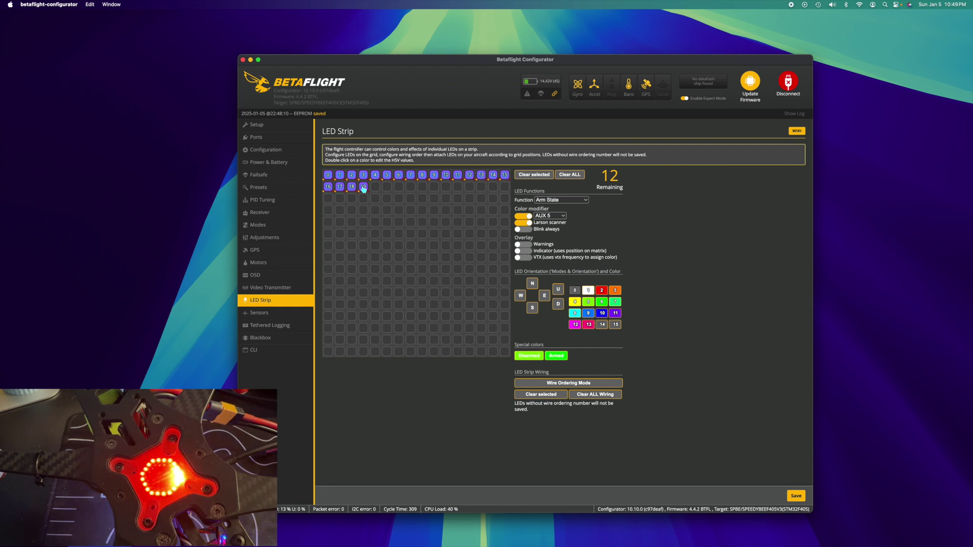
click(524, 223)
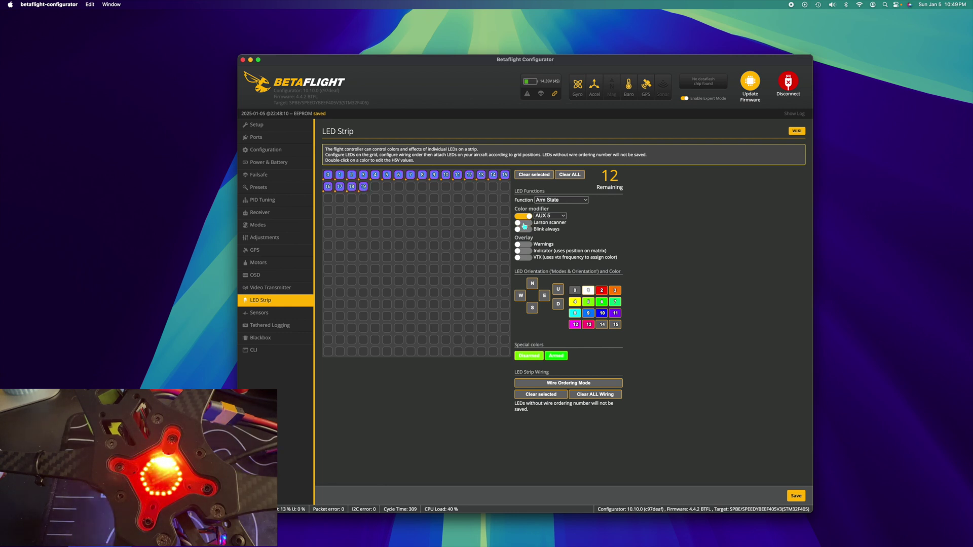
click(798, 497)
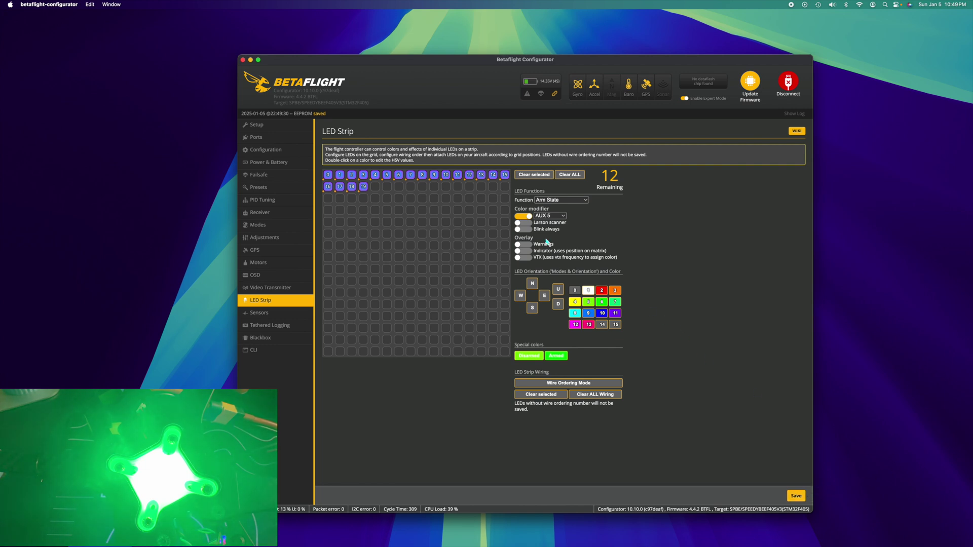
Step: Try the Blink always effect on LEDs 0 to 19 by saving it enabled, and save it turned off again
click(522, 230)
click(796, 498)
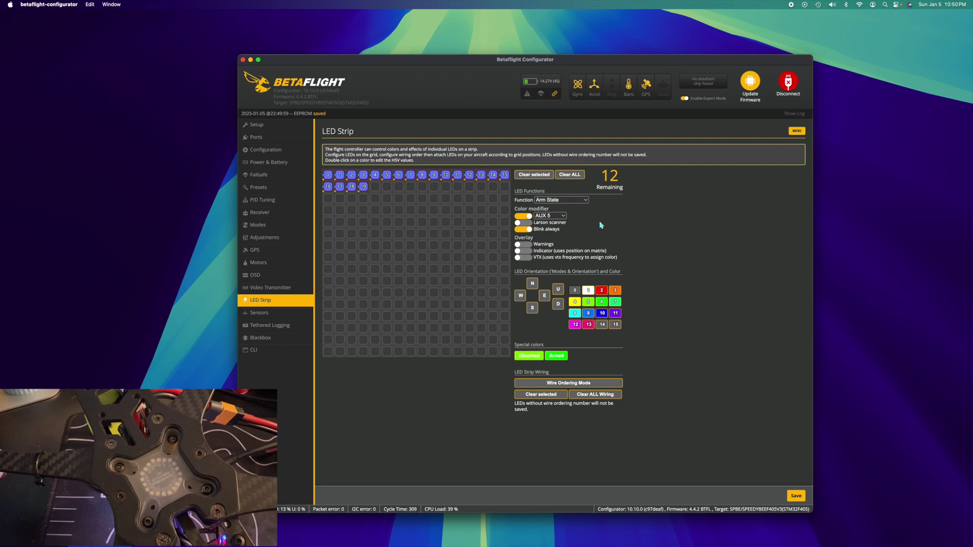
click(526, 232)
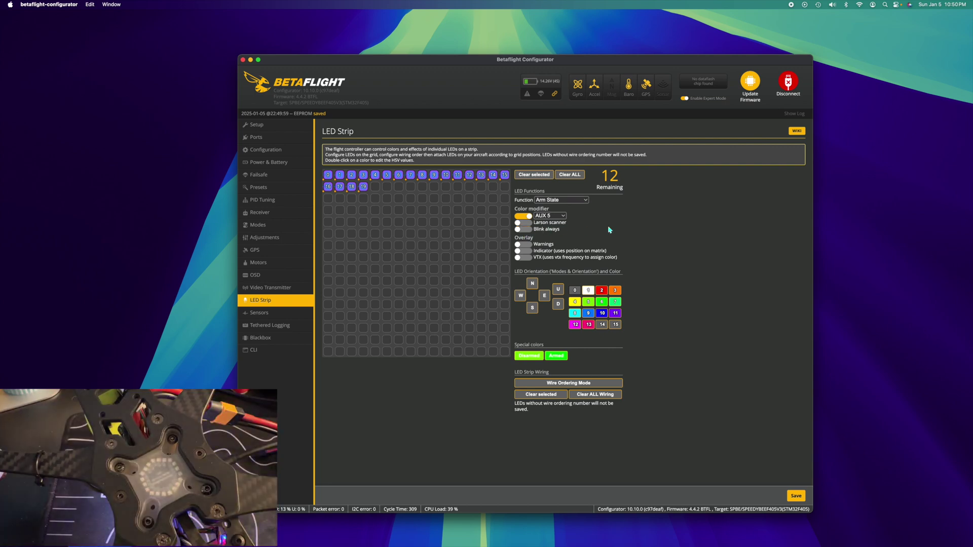
click(796, 496)
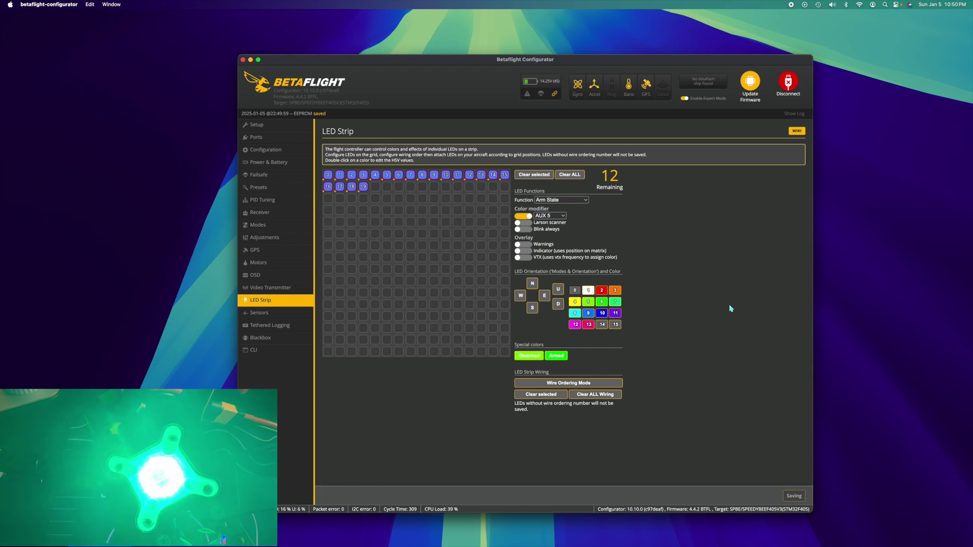